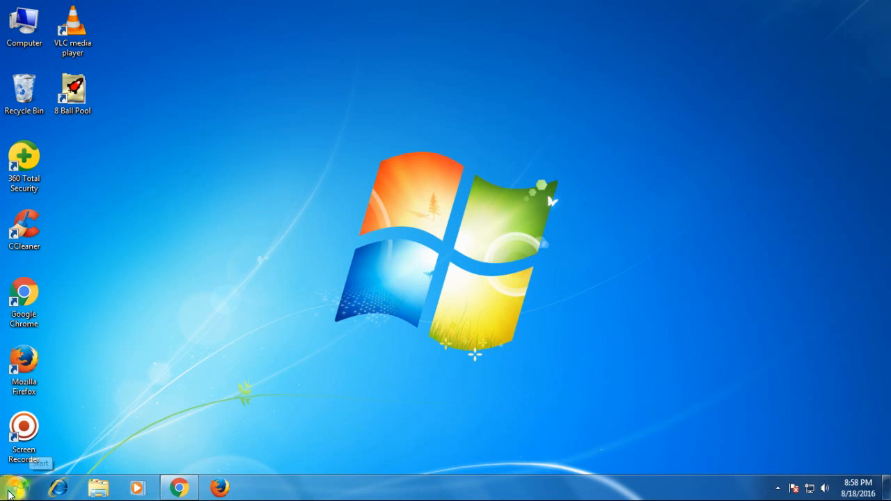
# Step: Launch Outlook 2013 from Start > All Programs > Microsoft Office 2013
pyautogui.click(12, 493)
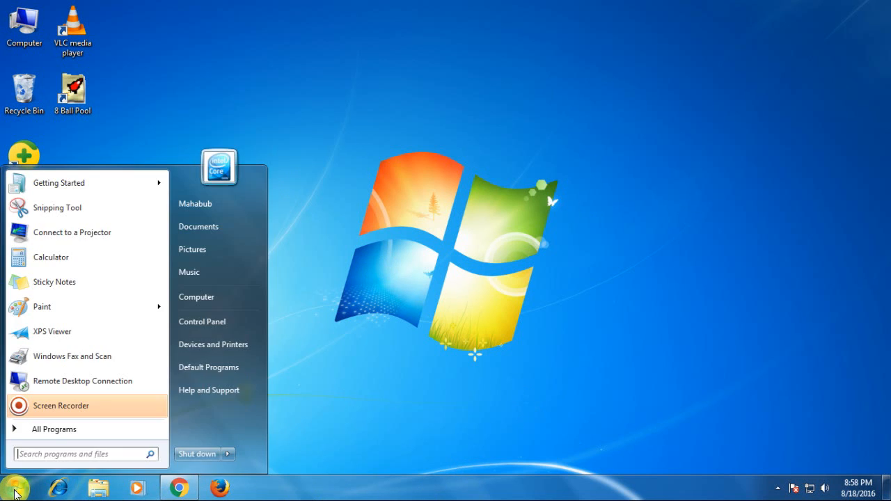
pyautogui.click(50, 430)
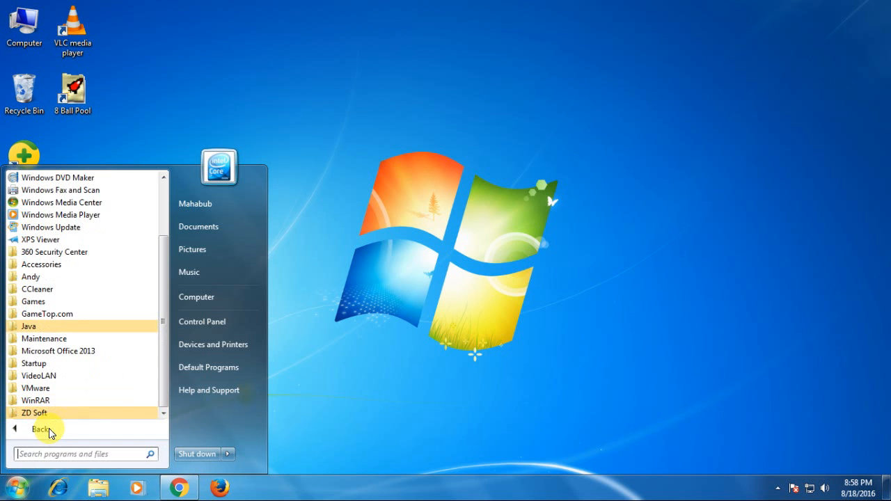
pyautogui.click(61, 352)
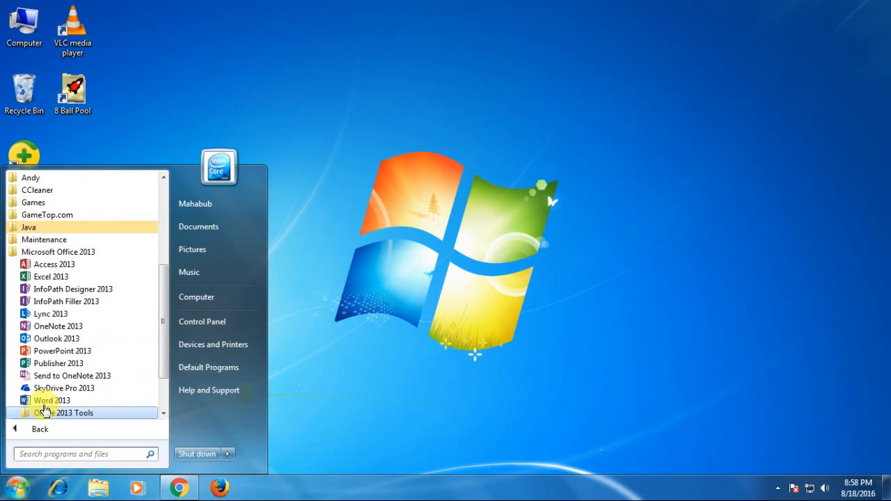
pyautogui.click(52, 341)
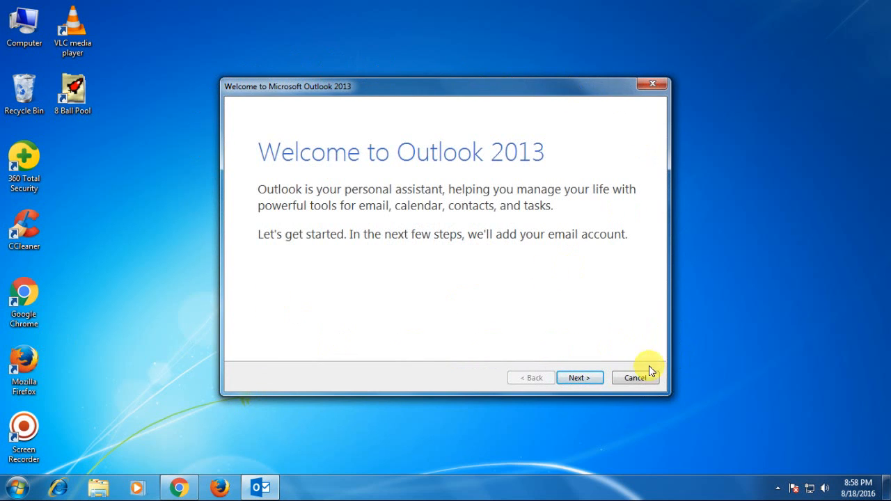
# Step: Start adding an e-mail account with manual setup and choose the POP or IMAP service
pyautogui.click(586, 377)
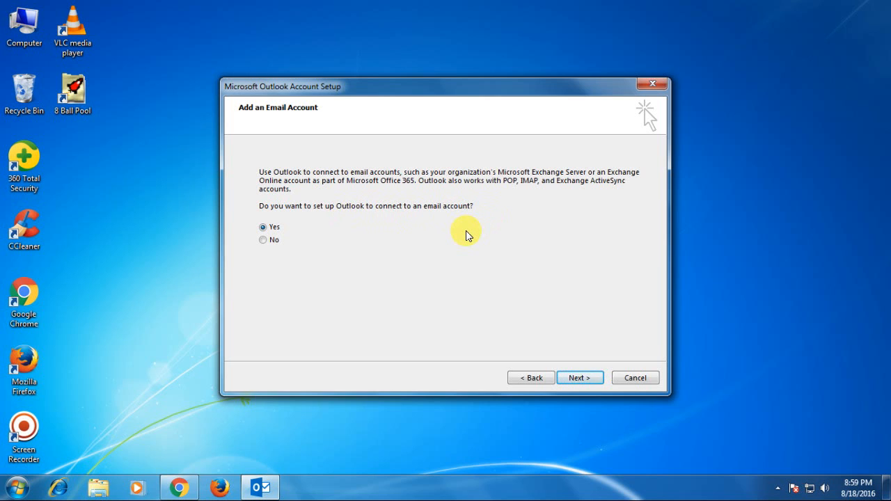
pyautogui.click(580, 378)
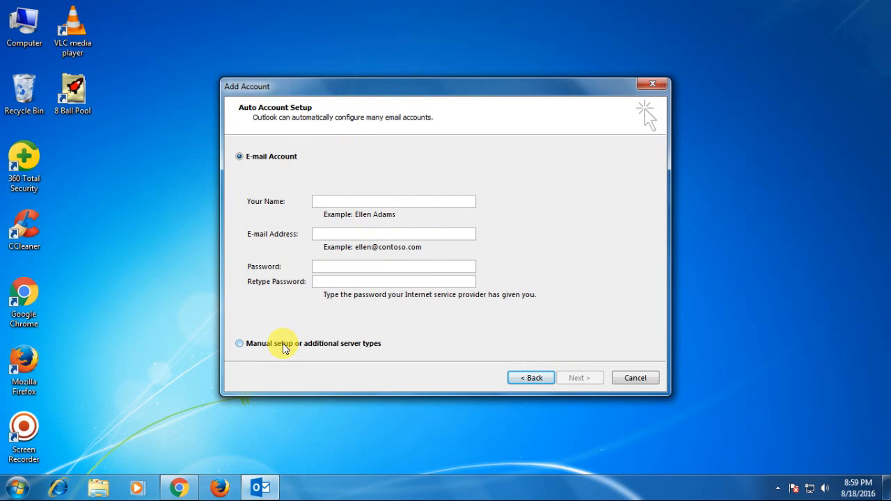
pyautogui.click(240, 344)
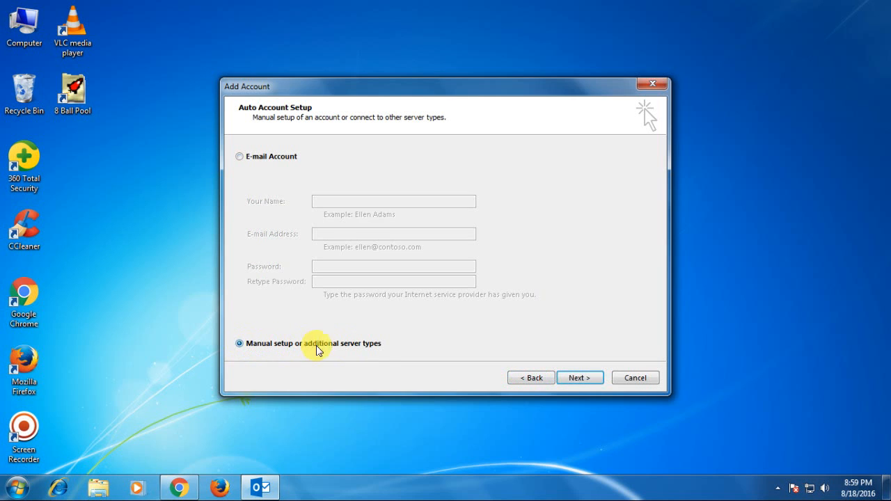
pyautogui.click(579, 378)
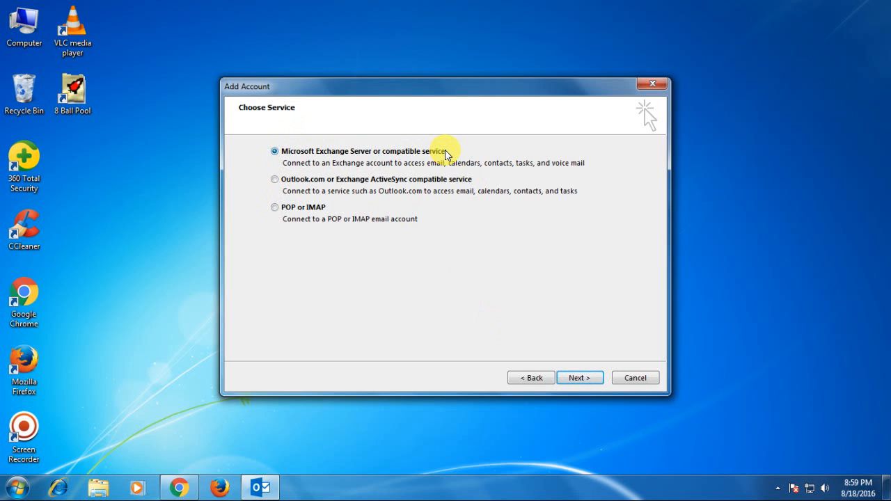
pyautogui.click(275, 209)
# Step: Continue to the POP and IMAP account settings and enter the account holder's full name
pyautogui.click(580, 379)
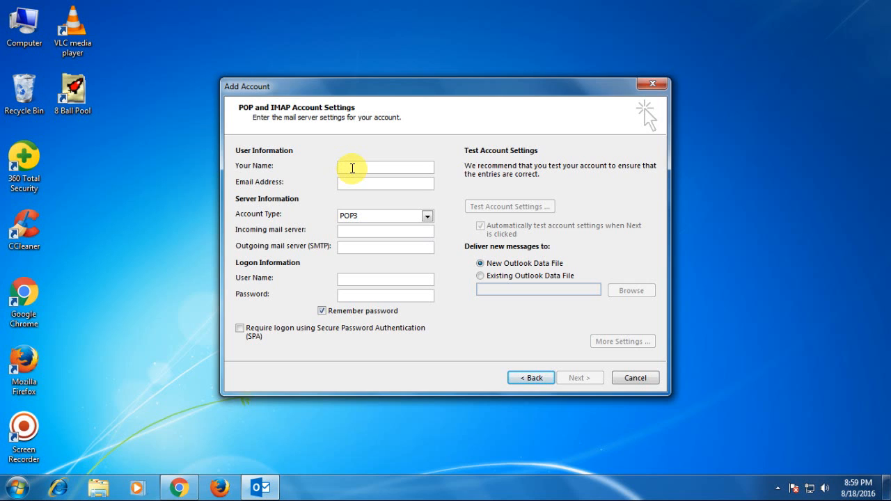
pyautogui.write('ma')
pyautogui.press('BackSpace')
pyautogui.press('BackSpace')
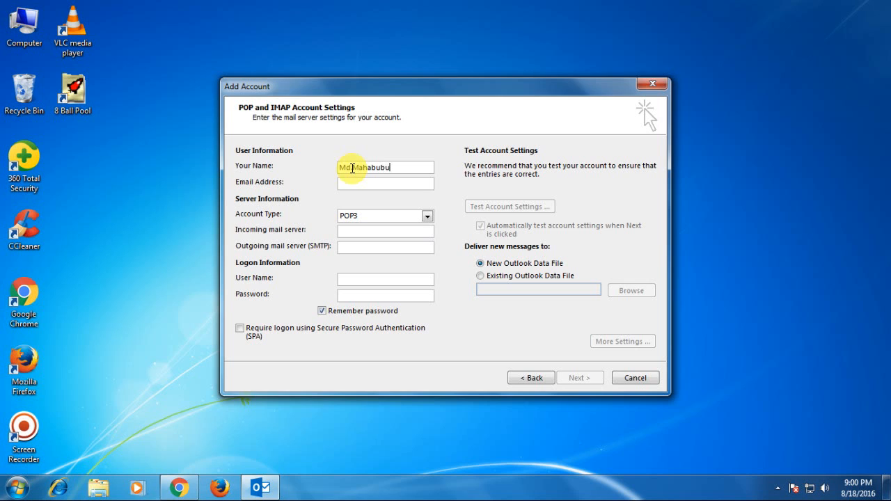
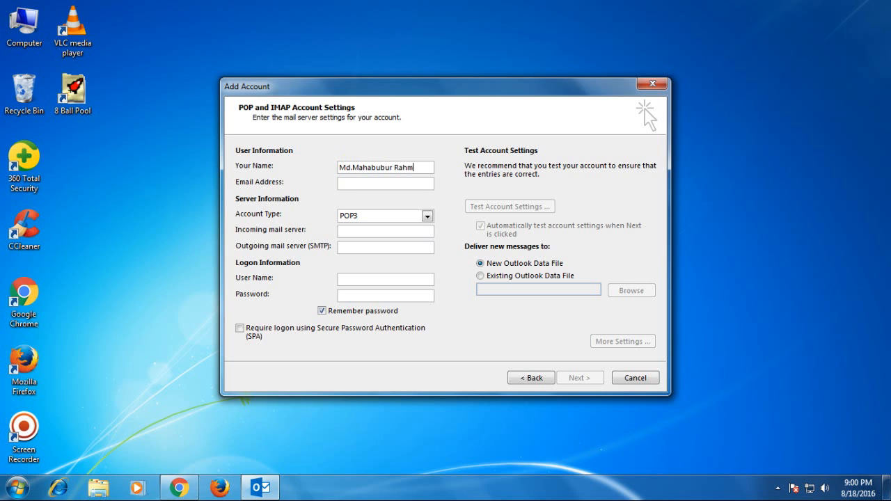
# Step: Enter the account holder's e-mail address and select its domain part
pyautogui.click(353, 186)
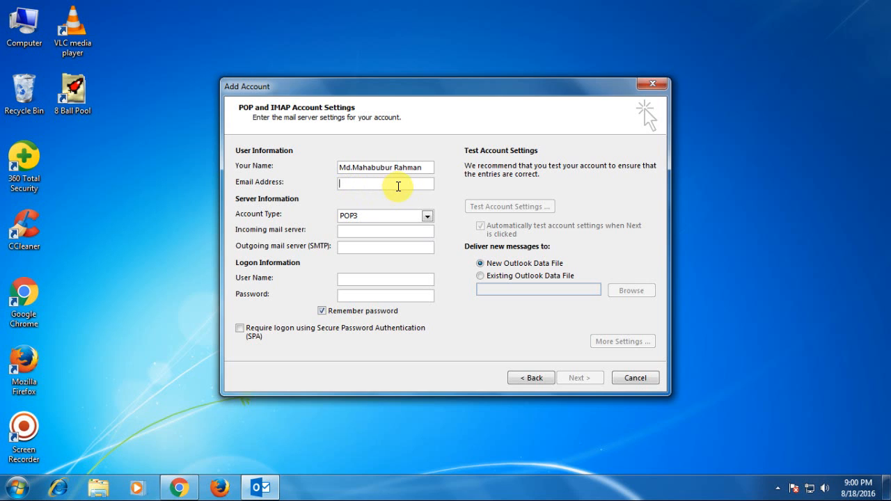
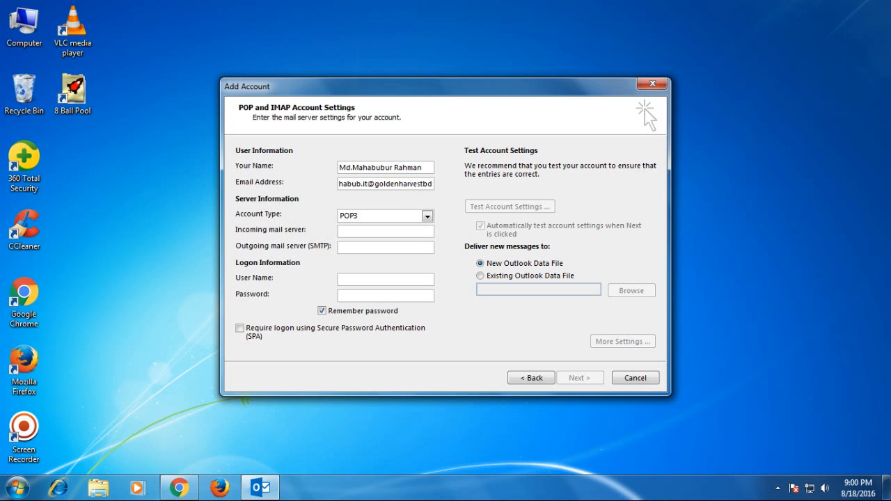
pyautogui.moveTo(360, 183); pyautogui.dragTo(441, 183)
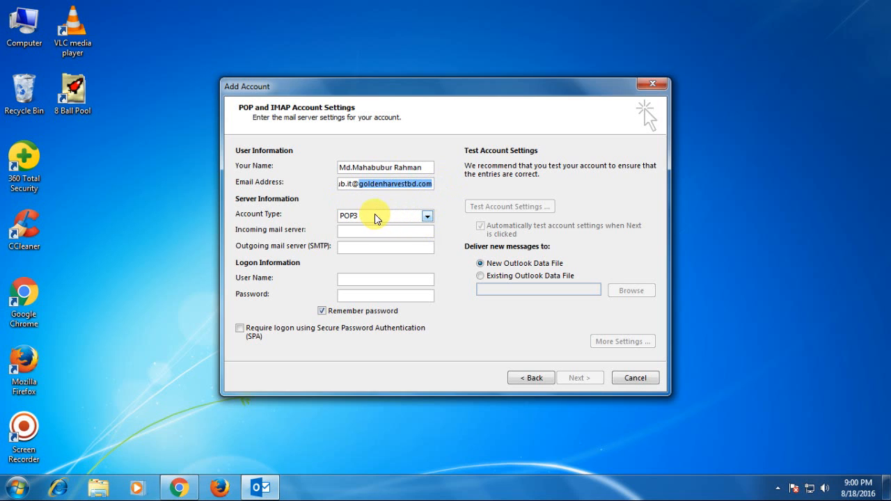
pyautogui.click(426, 217)
pyautogui.click(426, 217)
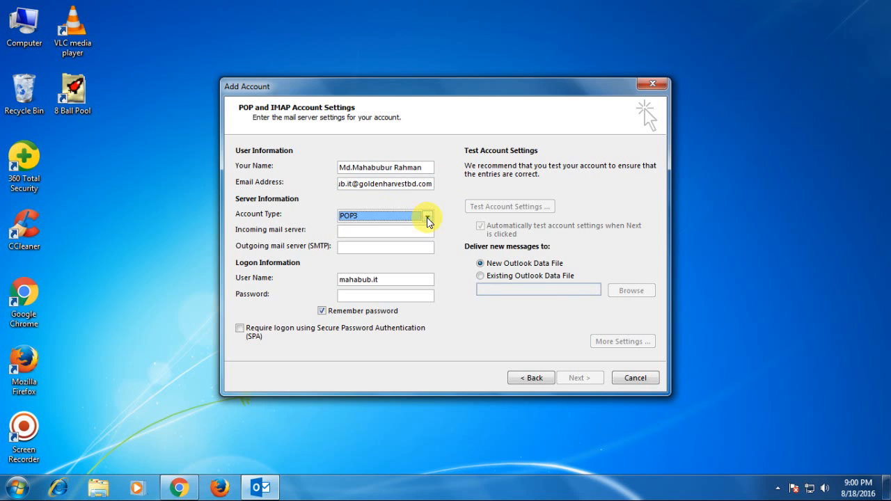
pyautogui.click(425, 216)
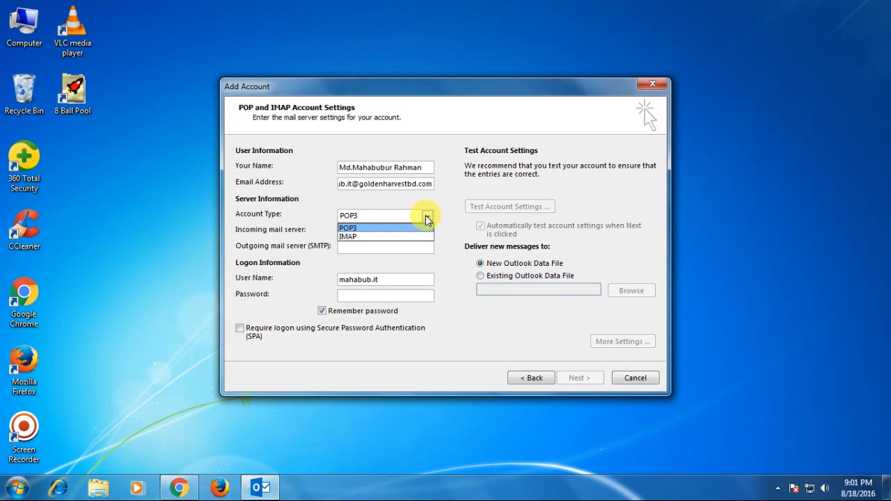
pyautogui.click(426, 218)
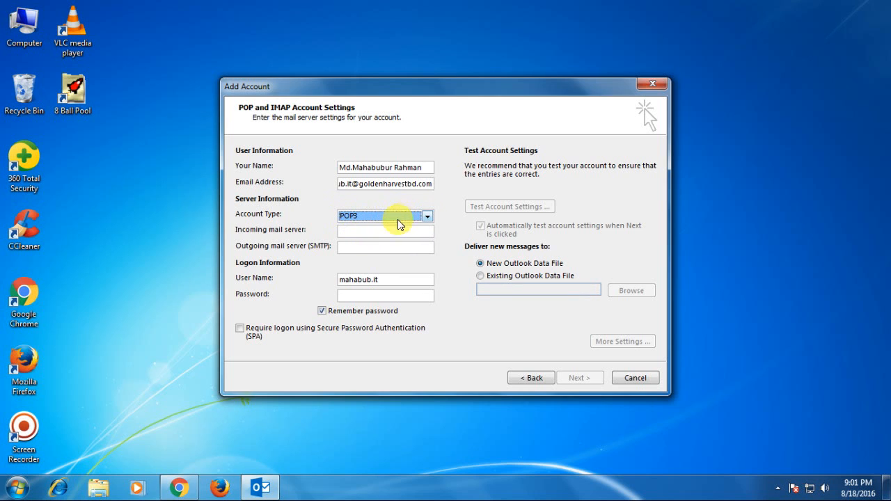
pyautogui.click(361, 235)
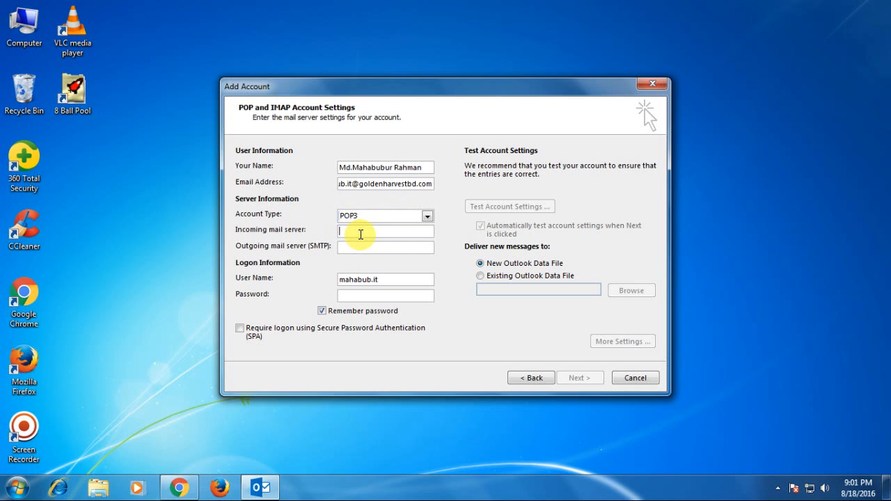
pyautogui.click(428, 217)
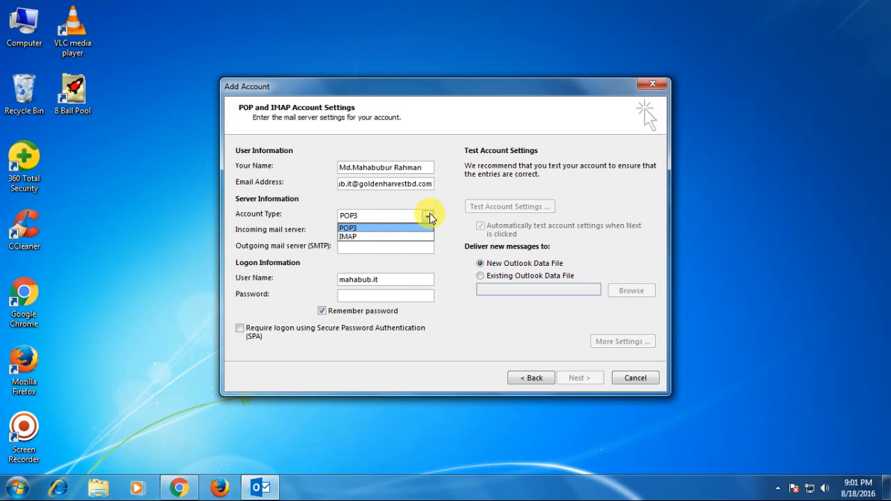
pyautogui.click(430, 215)
pyautogui.click(350, 232)
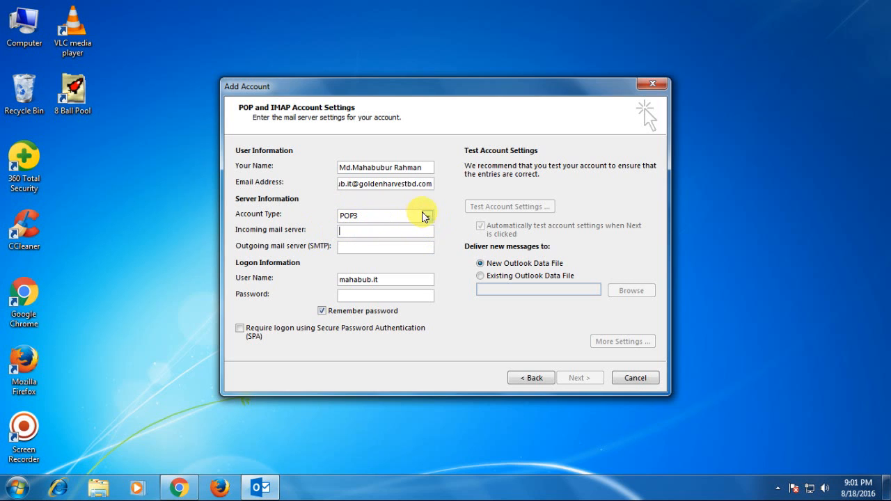
pyautogui.click(427, 217)
pyautogui.click(347, 238)
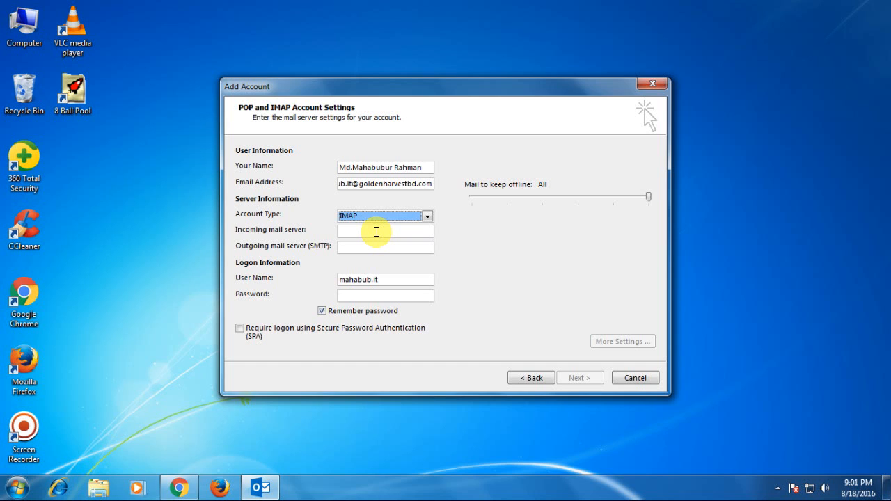
pyautogui.click(424, 216)
pyautogui.click(362, 225)
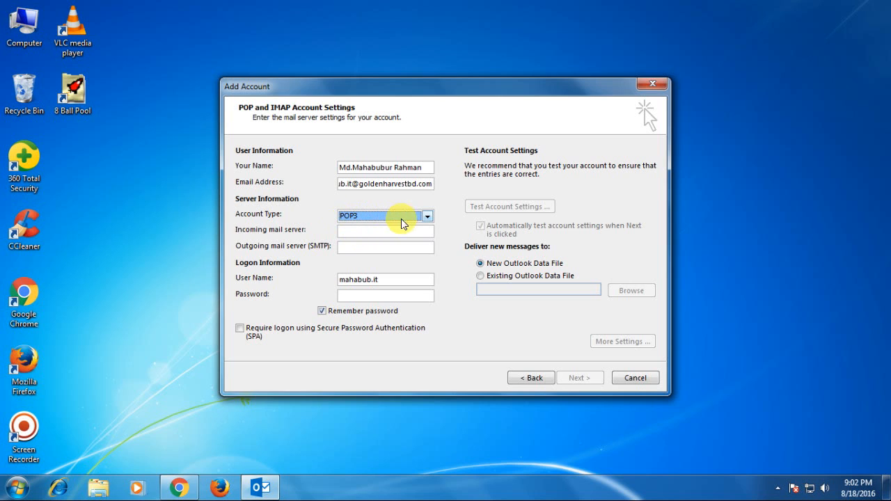
pyautogui.click(428, 216)
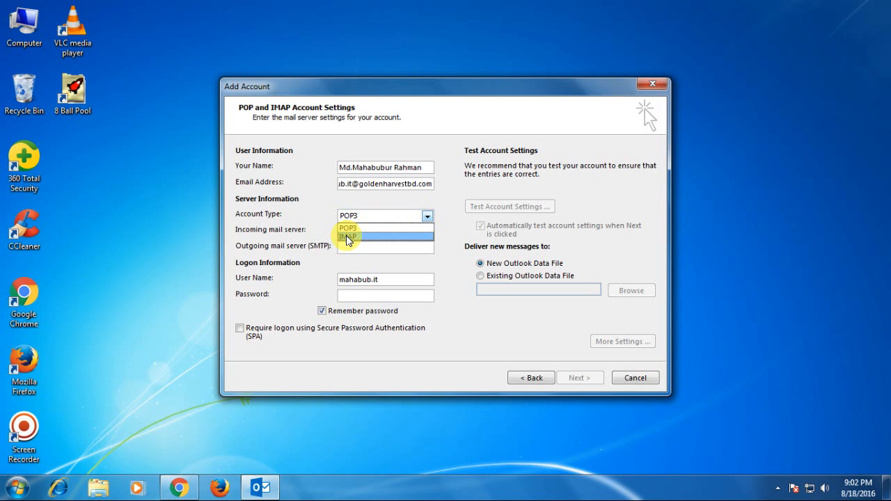
pyautogui.click(348, 236)
pyautogui.click(427, 216)
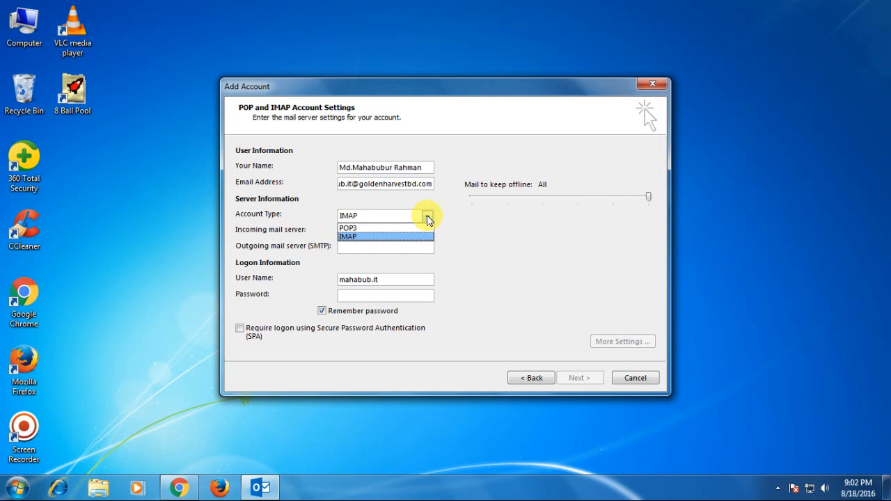
pyautogui.click(348, 236)
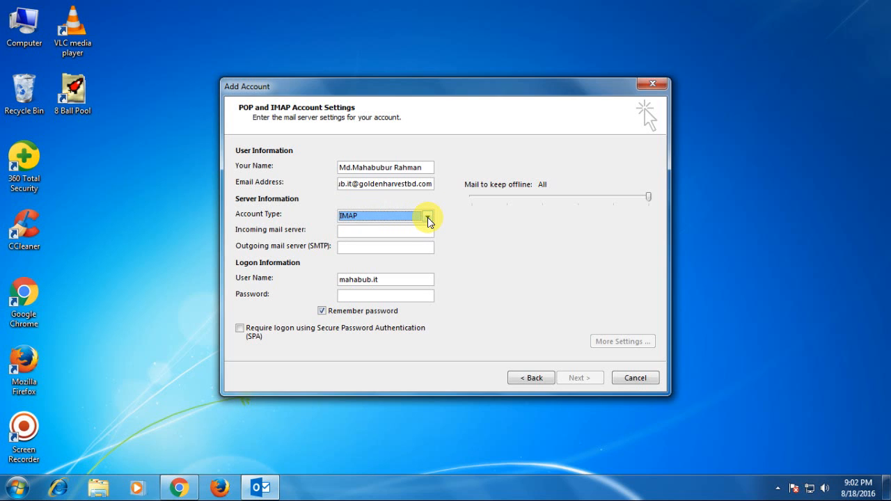
pyautogui.click(428, 217)
pyautogui.click(356, 229)
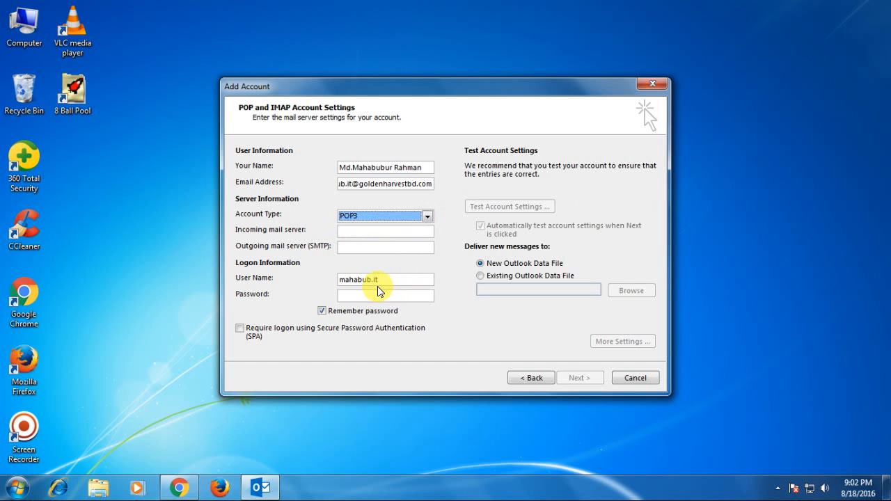
pyautogui.click(352, 235)
pyautogui.click(427, 215)
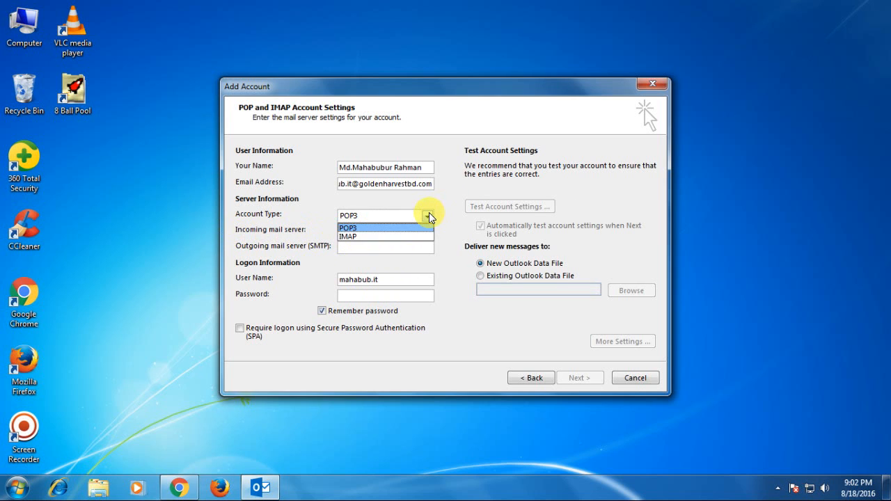
pyautogui.click(427, 215)
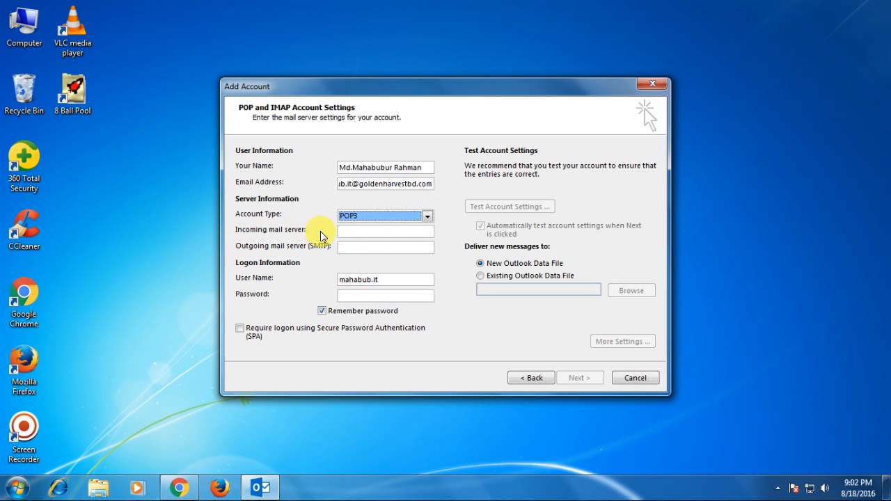
# Step: Set the incoming mail server to mail.goldenharvestbd.com and select it for copying
pyautogui.click(354, 232)
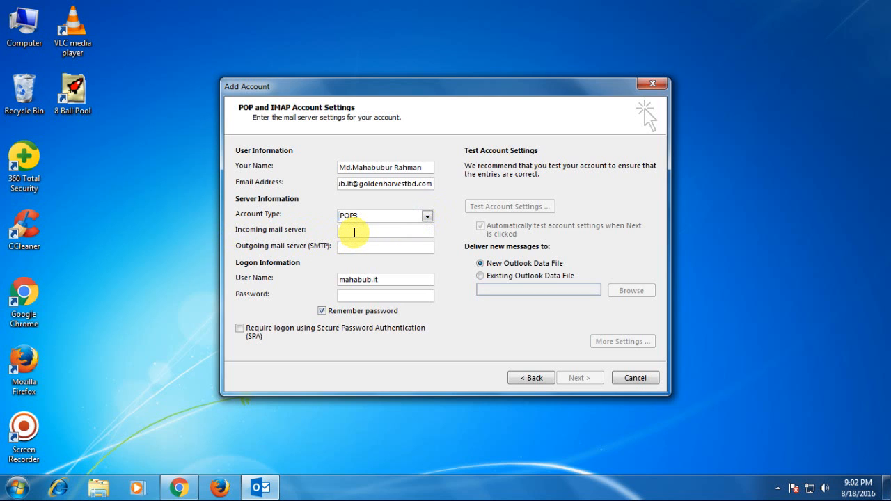
pyautogui.write('mail.golde')
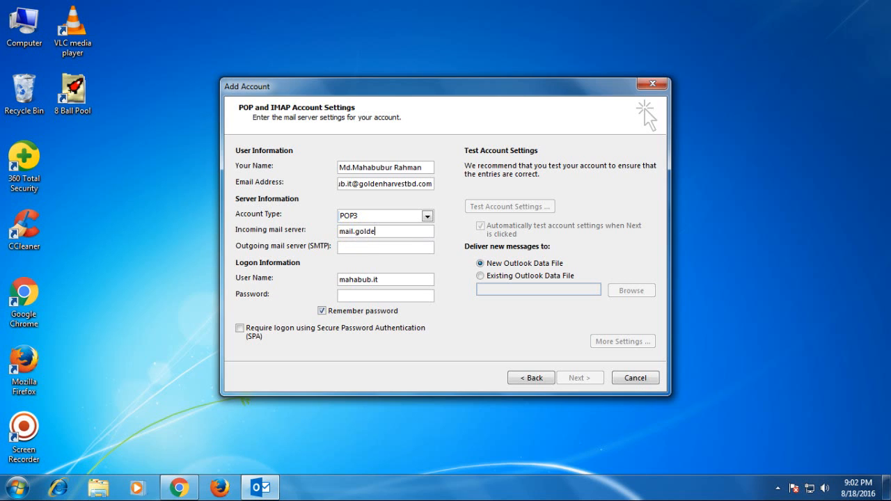
pyautogui.write('nha')
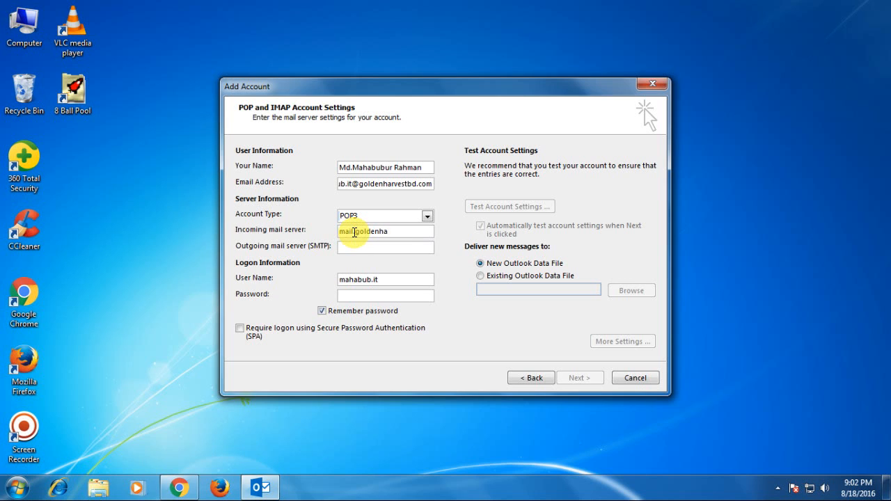
pyautogui.write('rvest')
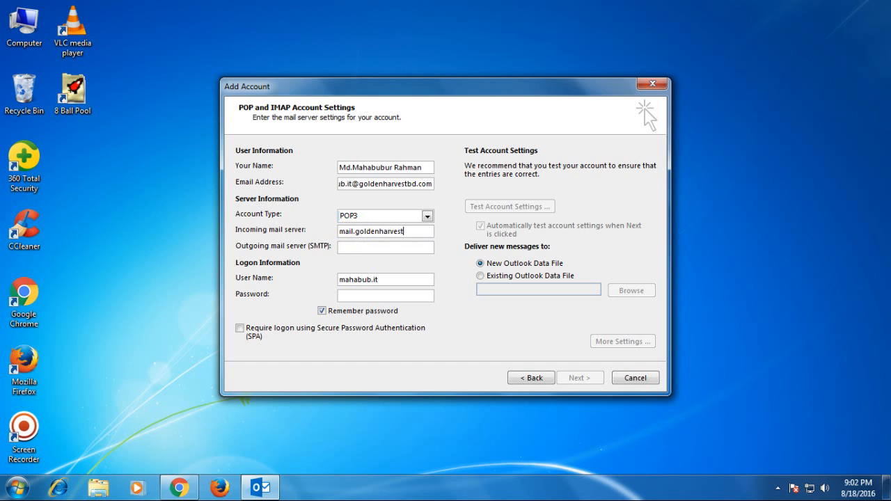
pyautogui.write('bd')
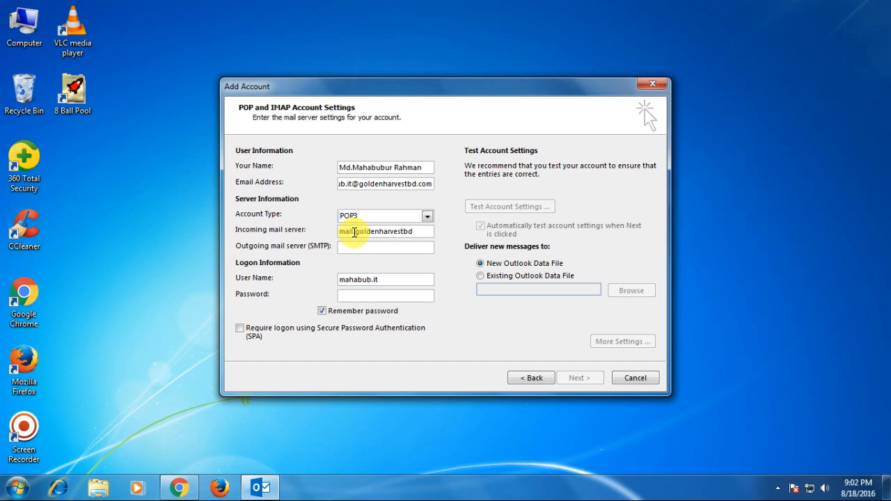
pyautogui.write('.com')
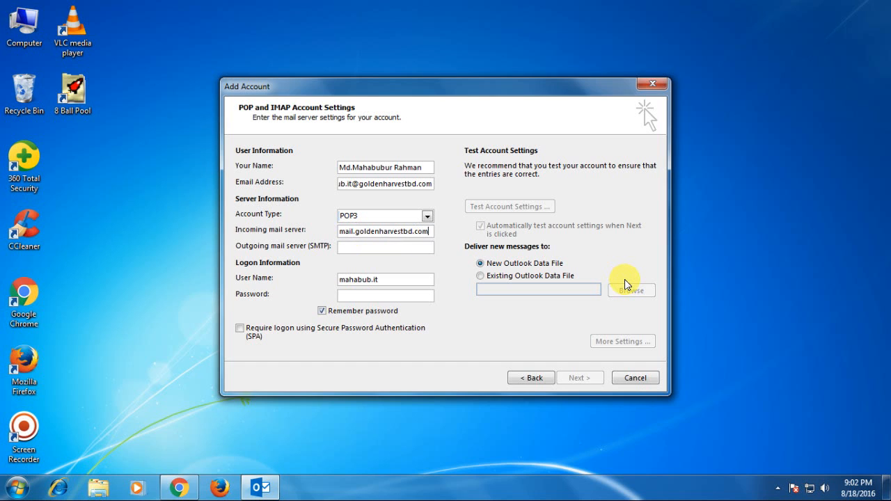
pyautogui.hotkey('shift', 'Left')
pyautogui.hotkey('shift', 'Left')
pyautogui.hotkey('shift', 'Left')
pyautogui.hotkey('shift', 'Left')
pyautogui.hotkey('shift', 'Left')
pyautogui.hotkey('shift', 'Left')
pyautogui.hotkey('shift', 'Left')
pyautogui.hotkey('shift', 'Left')
pyautogui.hotkey('shift', 'Left')
pyautogui.hotkey('shift', 'Left')
pyautogui.hotkey('shift', 'Left')
pyautogui.hotkey('shift', 'Left')
pyautogui.hotkey('shift', 'Left')
pyautogui.hotkey('shift', 'Left')
pyautogui.hotkey('shift', 'Left')
pyautogui.hotkey('shift', 'Left')
pyautogui.hotkey('shift', 'Left')
pyautogui.hotkey('shift', 'Left')
pyautogui.hotkey('shift', 'Left')
pyautogui.hotkey('shift', 'Left')
pyautogui.hotkey('ctrl', 'c')
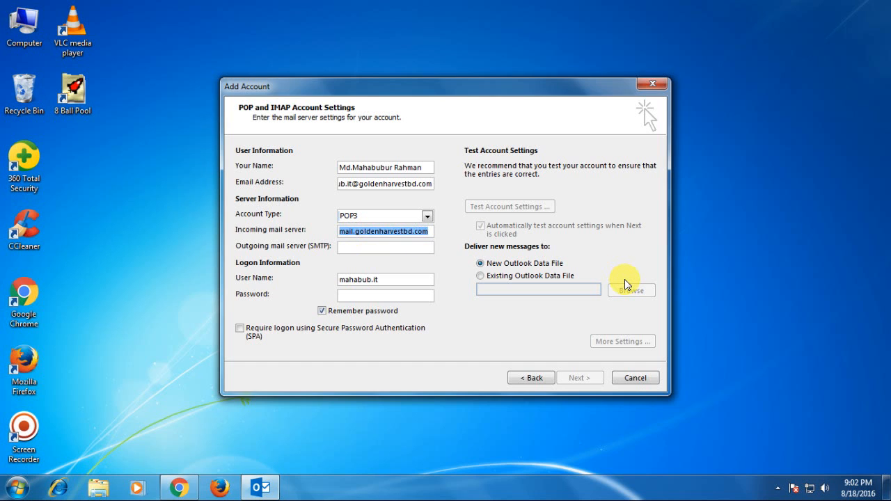
# Step: Paste mail.goldenharvestbd.com as the outgoing SMTP server address
pyautogui.click(354, 248)
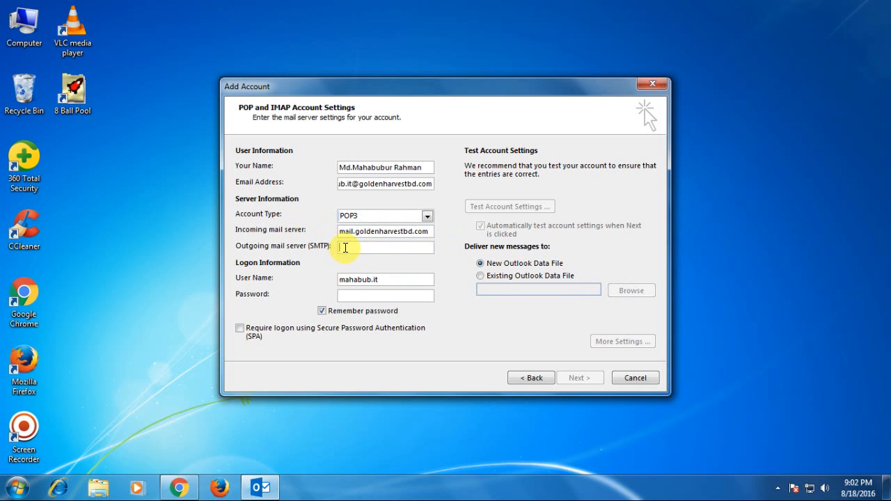
pyautogui.hotkey('ctrl', 'v')
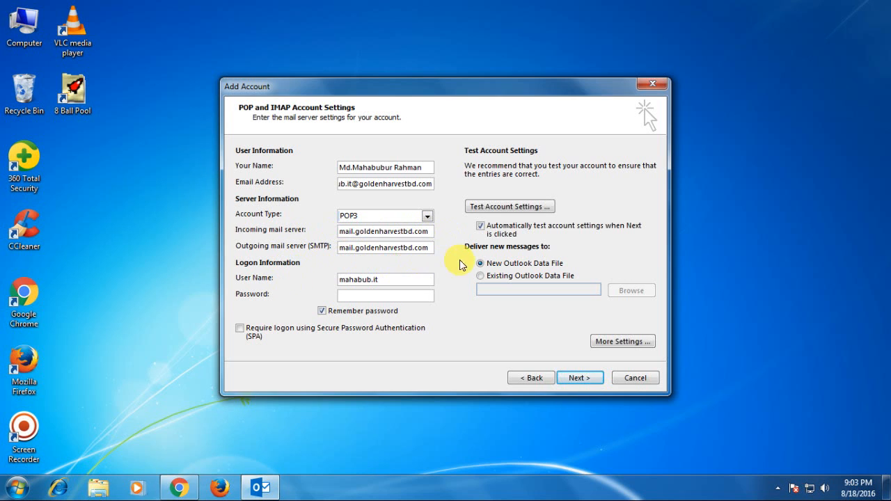
pyautogui.click(341, 249)
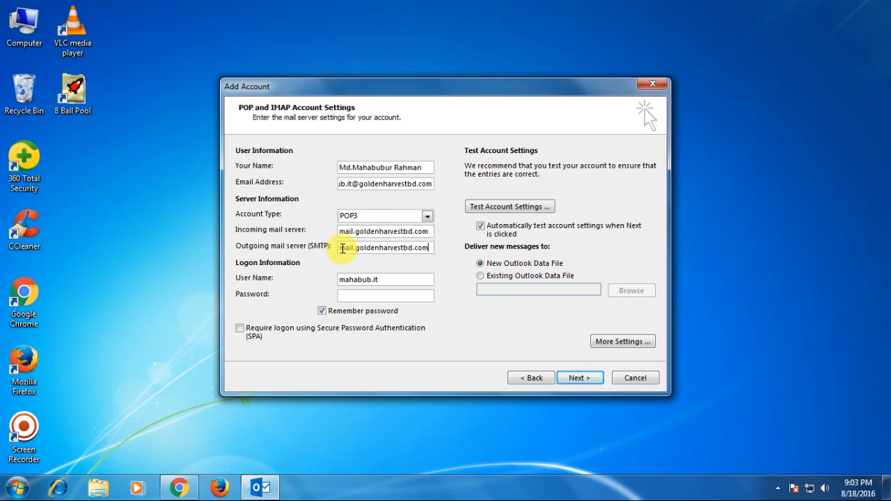
pyautogui.moveTo(341, 249); pyautogui.dragTo(444, 258)
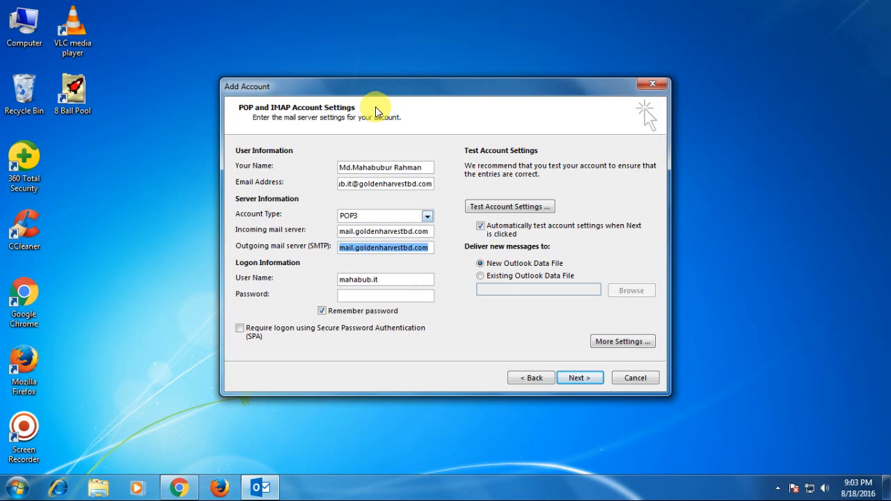
# Step: Append the e-mail domain to the logon user name and enter the account password
pyautogui.click(382, 280)
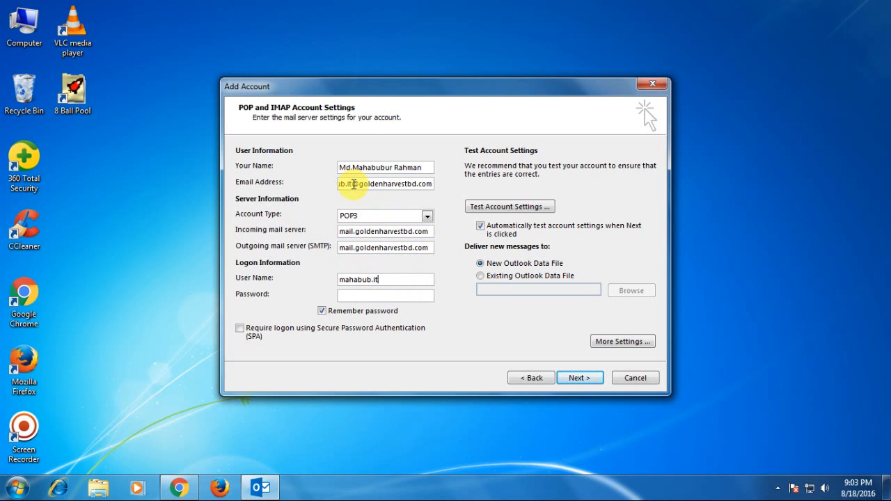
pyautogui.moveTo(354, 183); pyautogui.dragTo(452, 186)
pyautogui.hotkey('ctrl', 'c')
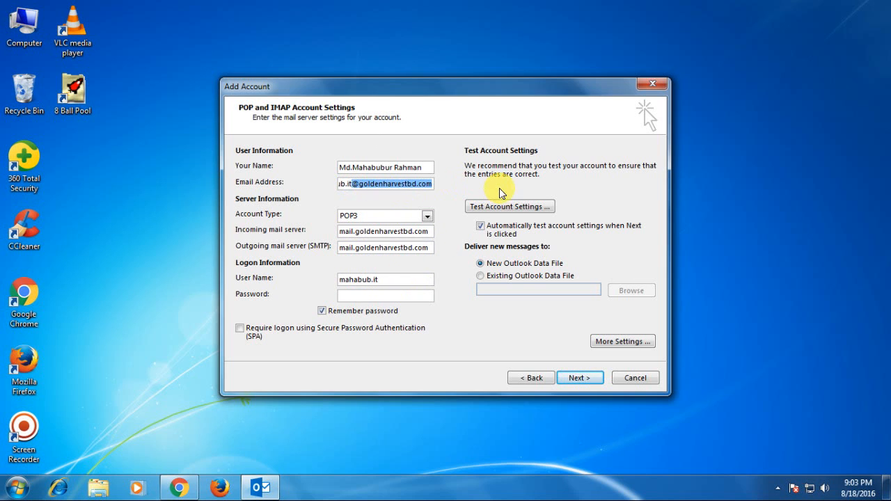
pyautogui.click(390, 283)
pyautogui.hotkey('ctrl', 'v')
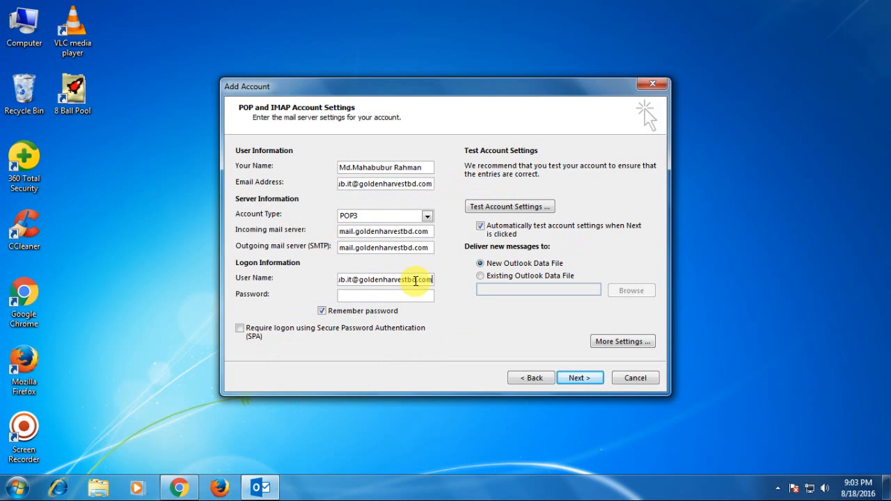
pyautogui.click(358, 295)
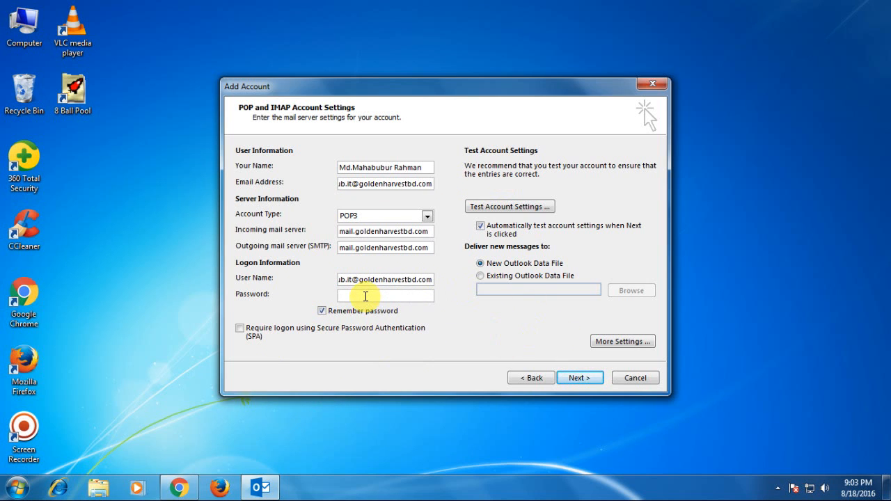
pyautogui.write('*******')
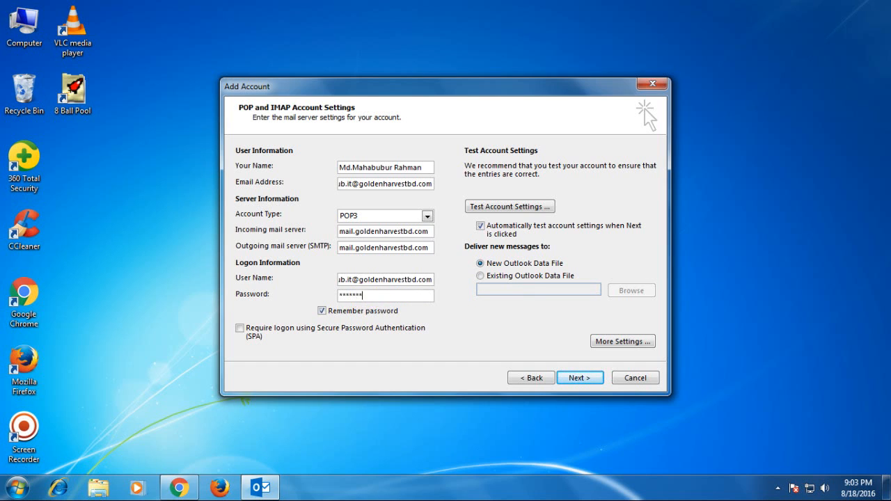
pyautogui.write('******')
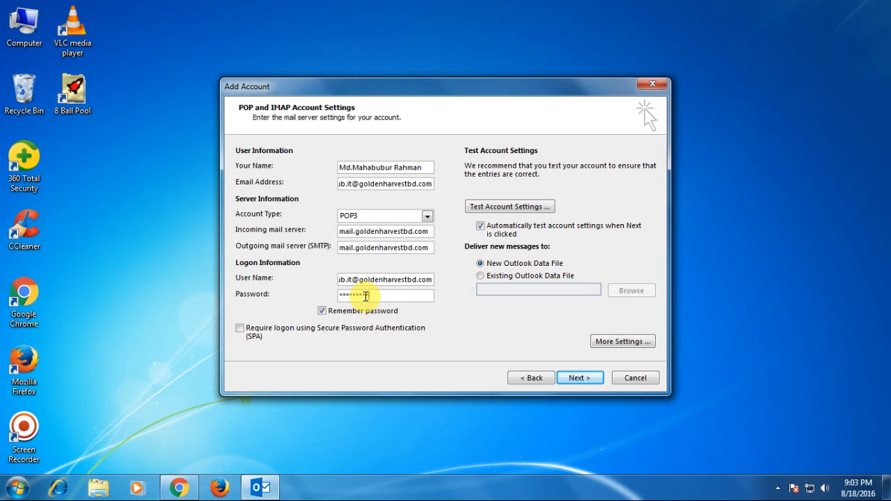
pyautogui.write('*')
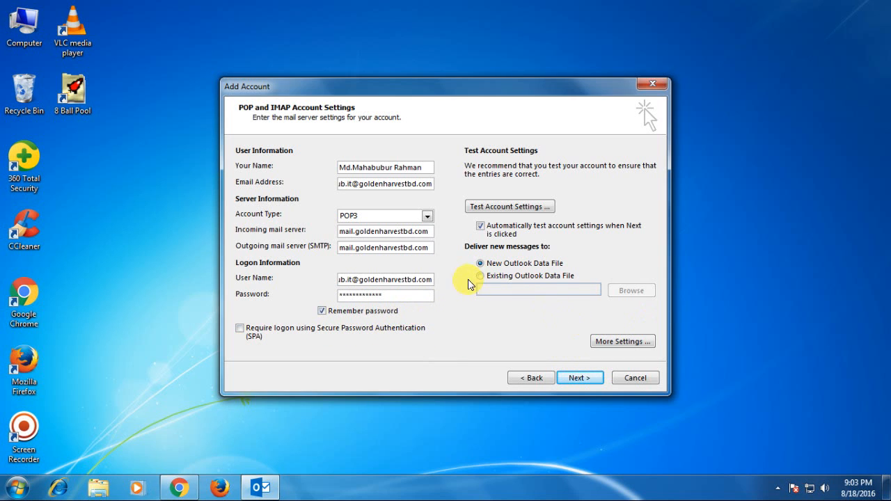
# Step: In More Settings, require SMTP authentication using the same settings as the incoming server
pyautogui.click(618, 341)
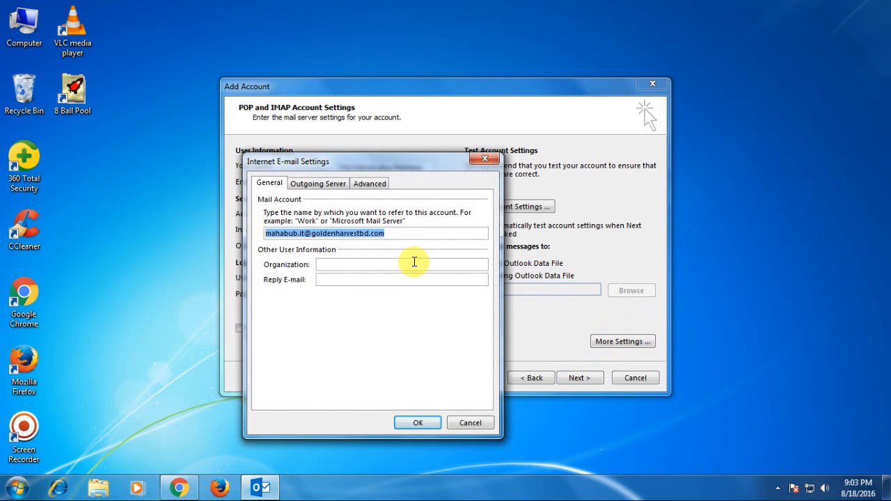
pyautogui.click(306, 185)
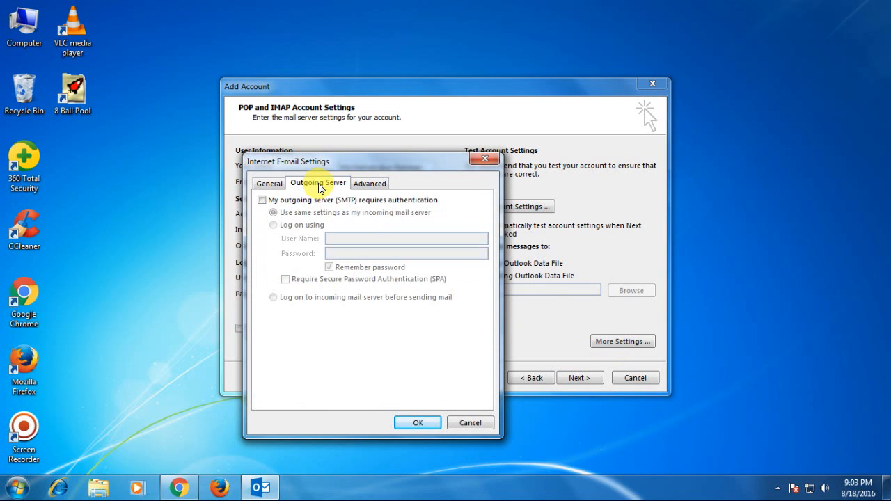
pyautogui.click(262, 200)
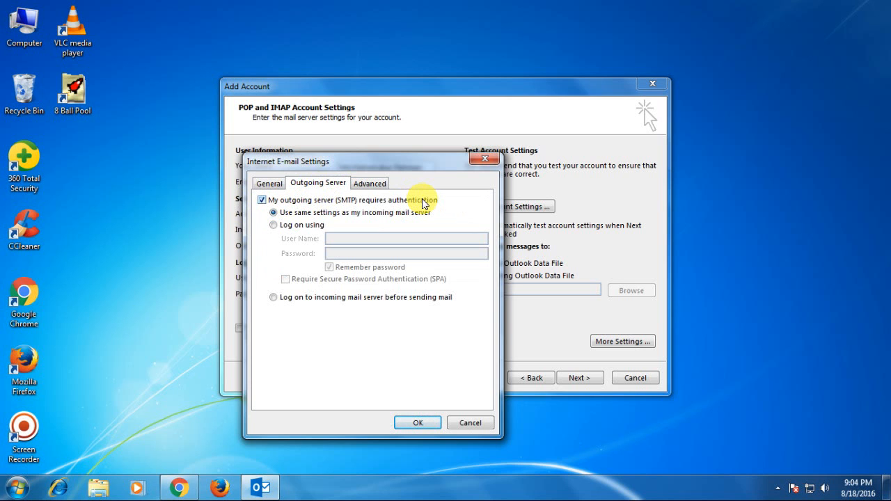
pyautogui.moveTo(394, 160); pyautogui.dragTo(513, 153)
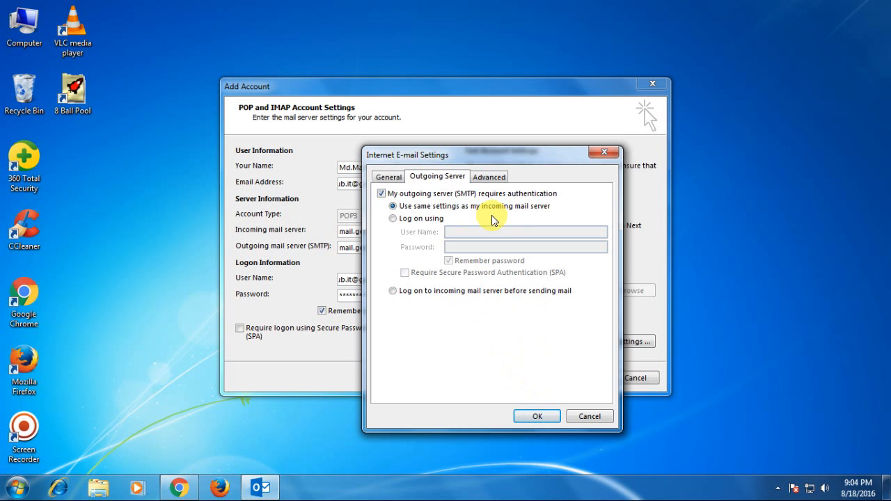
# Step: On the Advanced tab, turn off 'Leave a copy of messages on the server' and confirm with OK
pyautogui.click(489, 178)
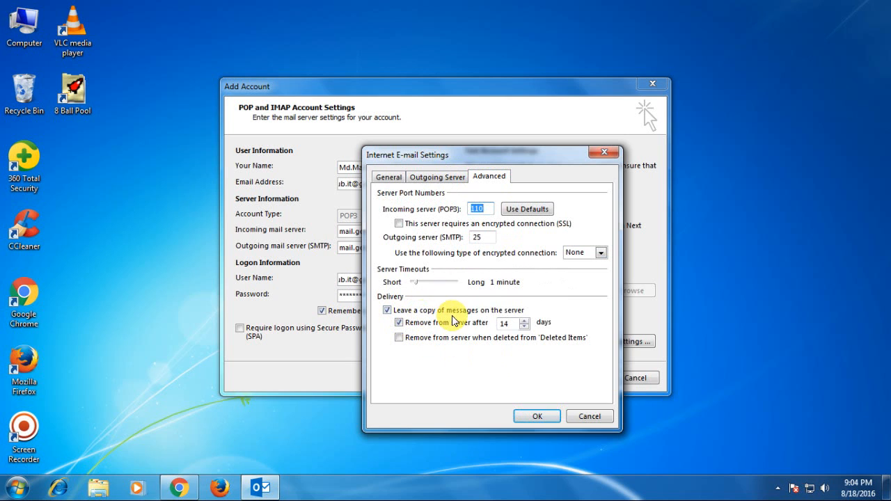
pyautogui.doubleClick(516, 323)
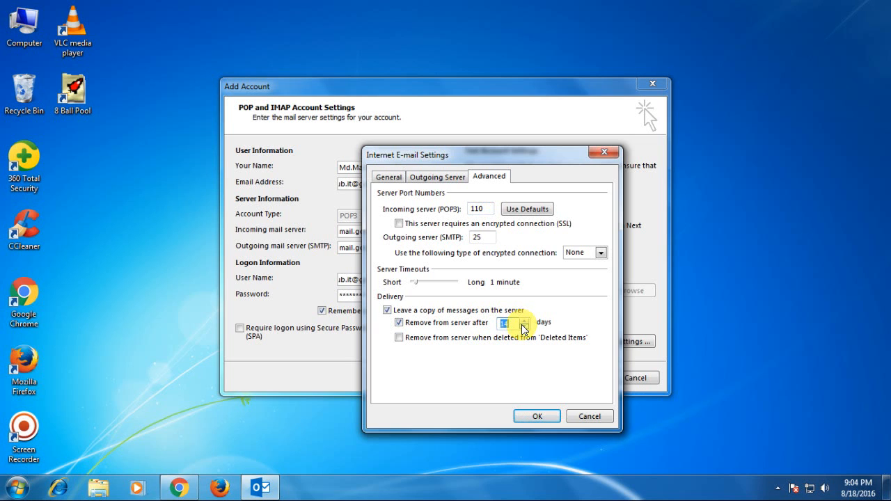
pyautogui.click(387, 311)
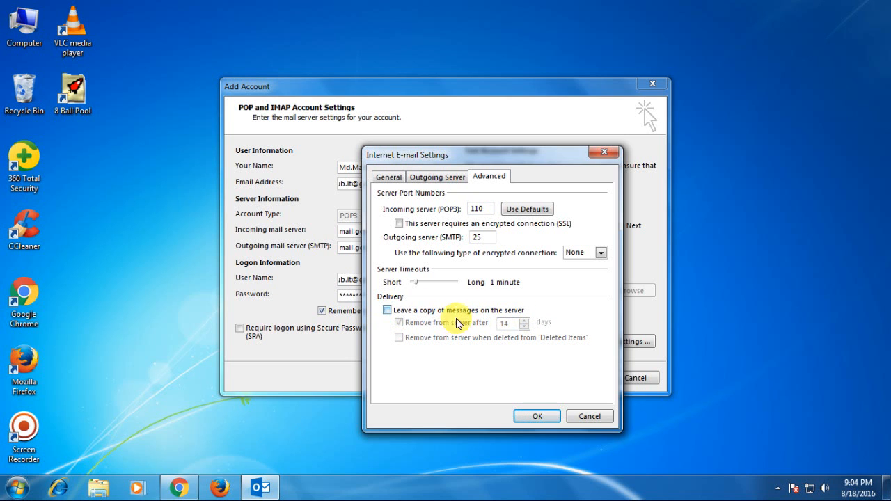
pyautogui.click(387, 311)
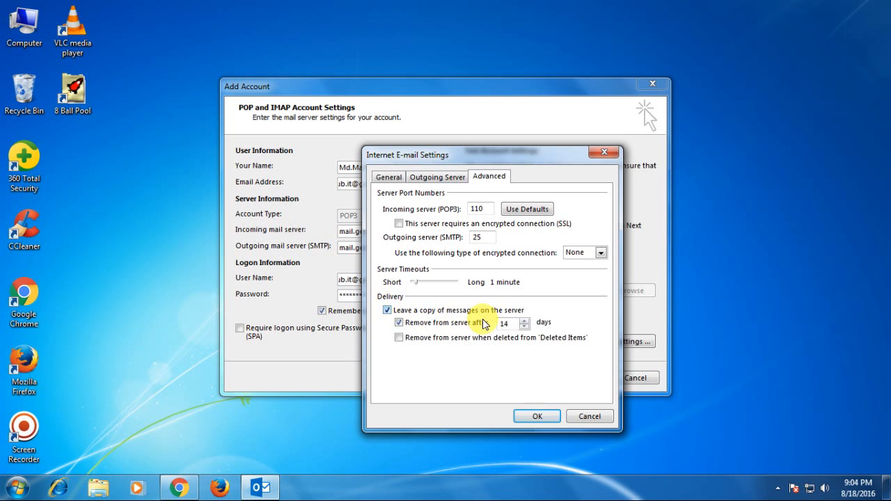
pyautogui.doubleClick(504, 324)
pyautogui.write('100')
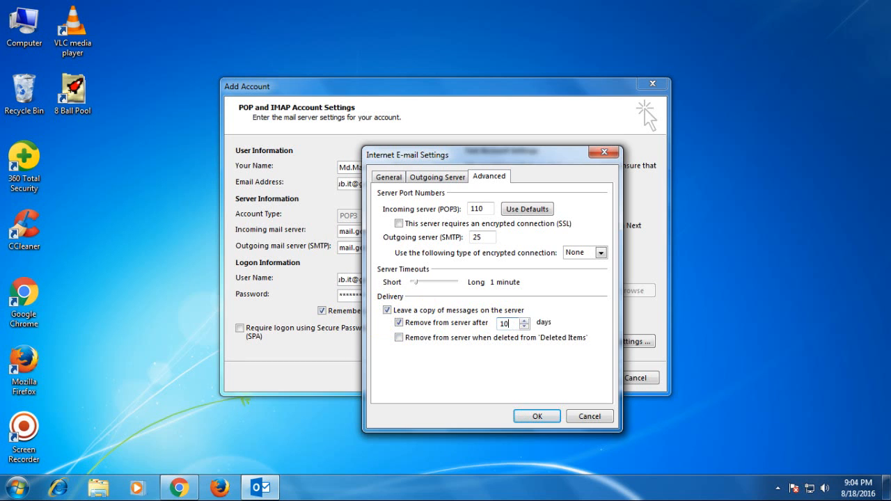
pyautogui.click(387, 310)
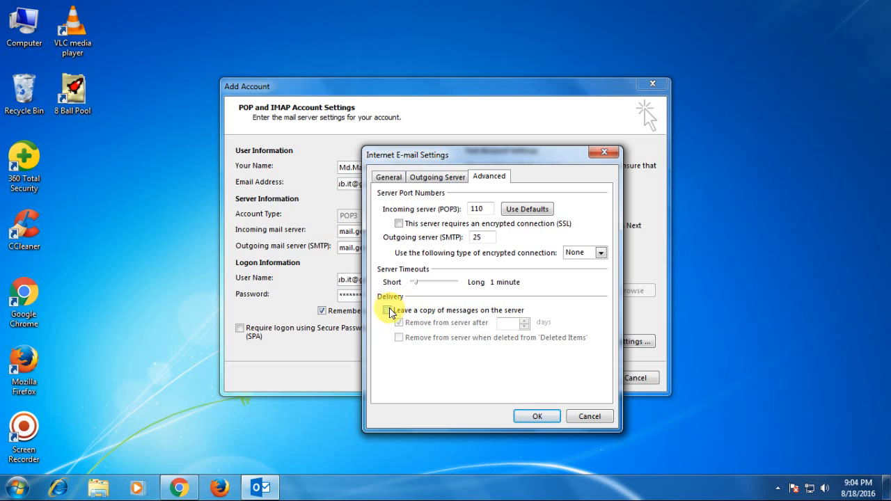
pyautogui.click(387, 311)
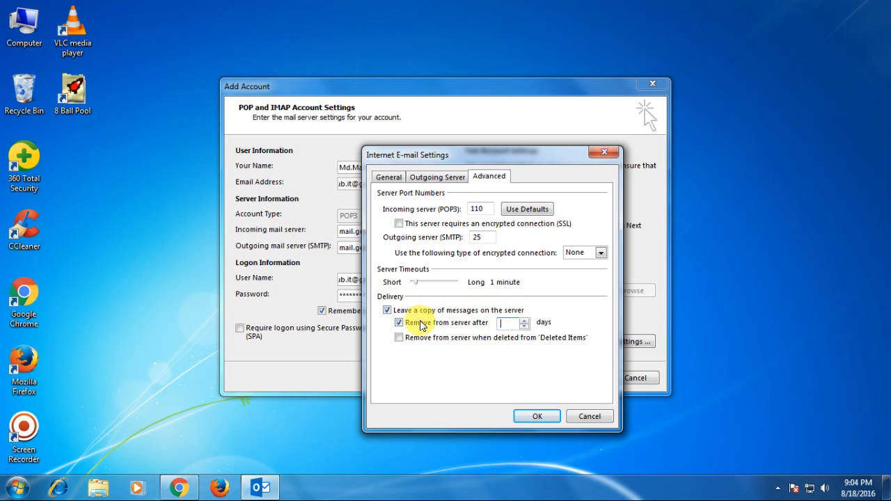
pyautogui.click(390, 311)
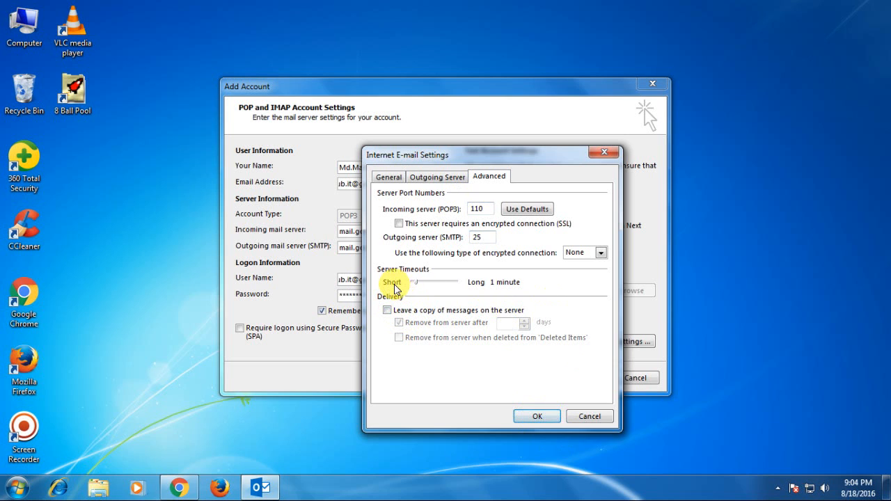
pyautogui.click(538, 416)
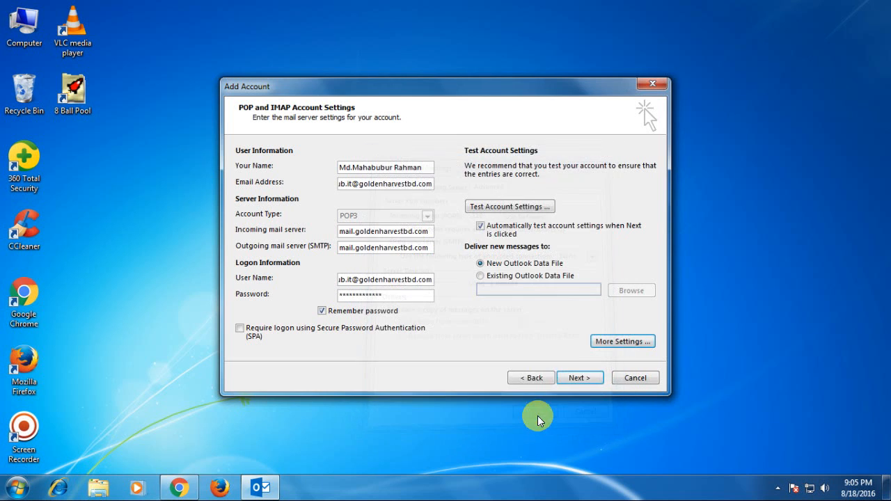
# Step: Run the account settings test, close the passed results, and finish the wizard
pyautogui.click(581, 379)
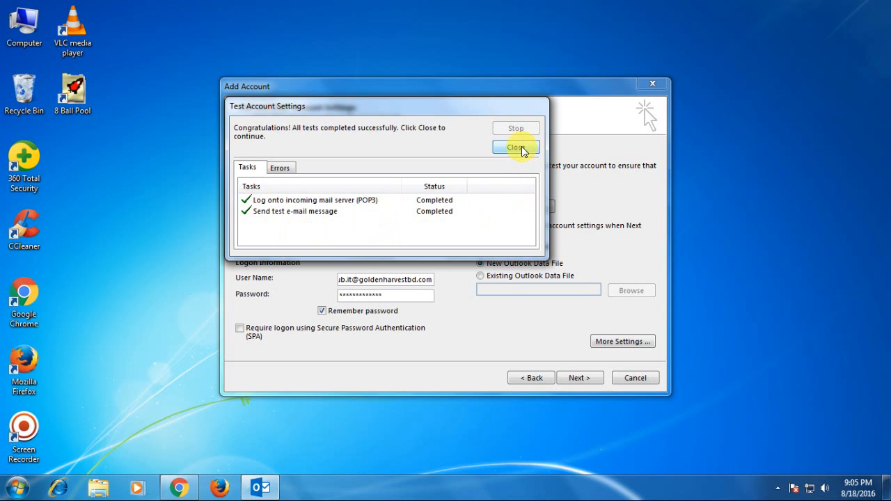
pyautogui.click(522, 146)
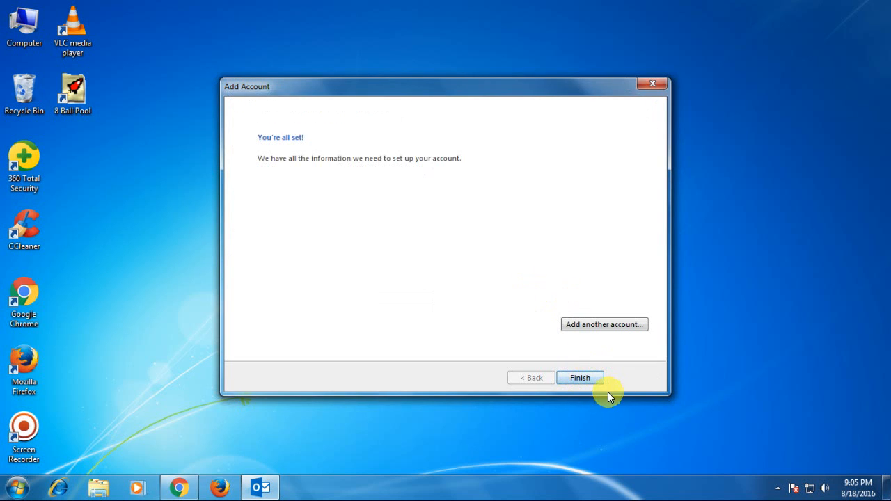
pyautogui.click(581, 378)
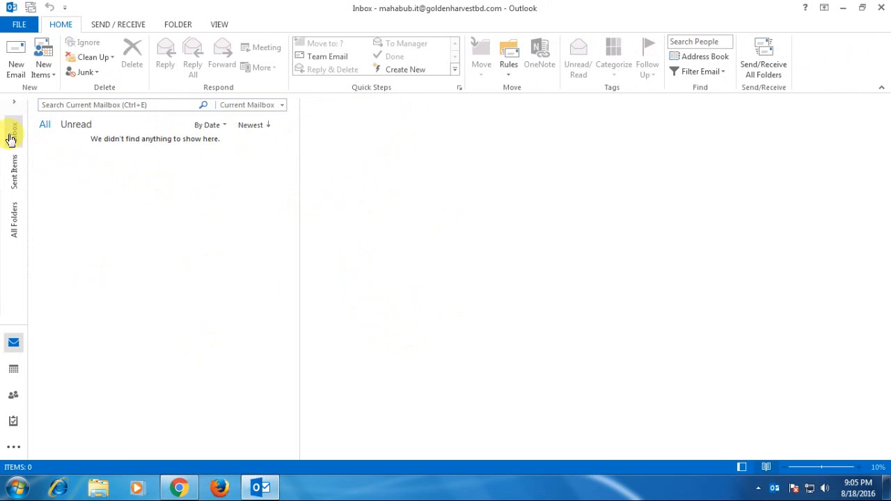
# Step: Expand the folder pane and view the account's Inbox and the Favorites Inbox
pyautogui.click(21, 106)
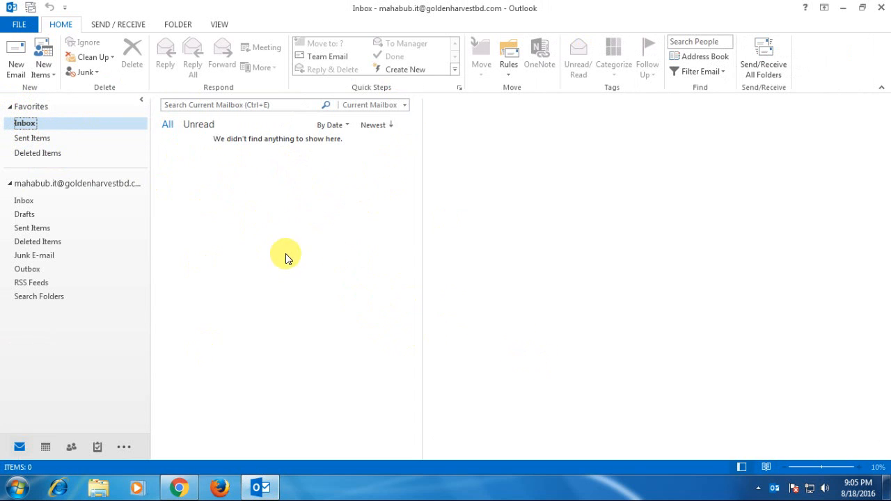
pyautogui.click(24, 201)
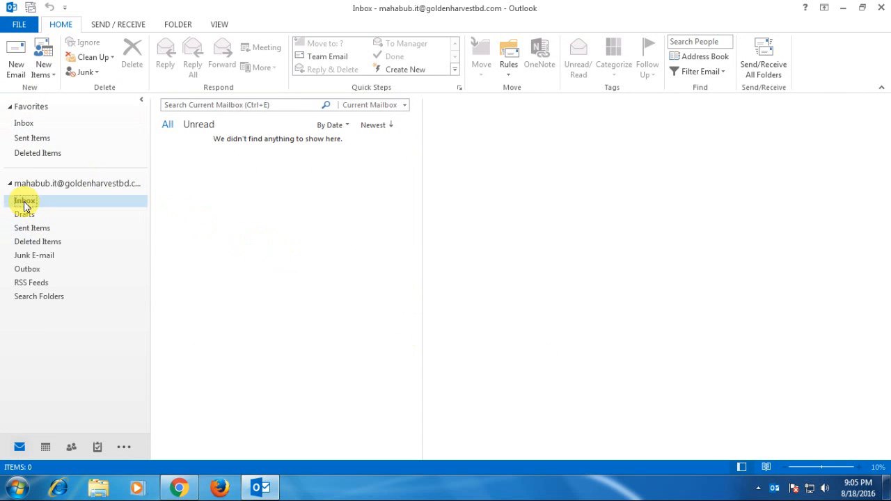
pyautogui.click(21, 123)
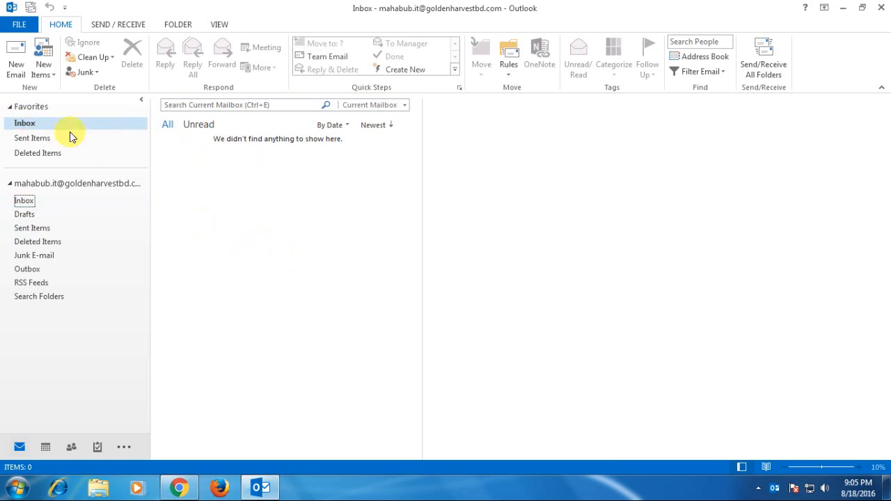
pyautogui.click(293, 207)
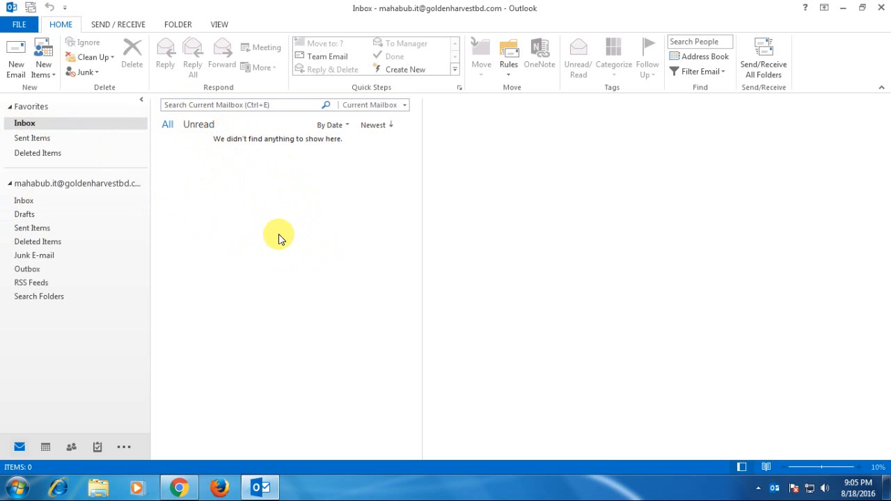
# Step: Update the Inbox to download the 23 messages and open the Microsoft Outlook Test Message
pyautogui.click(112, 24)
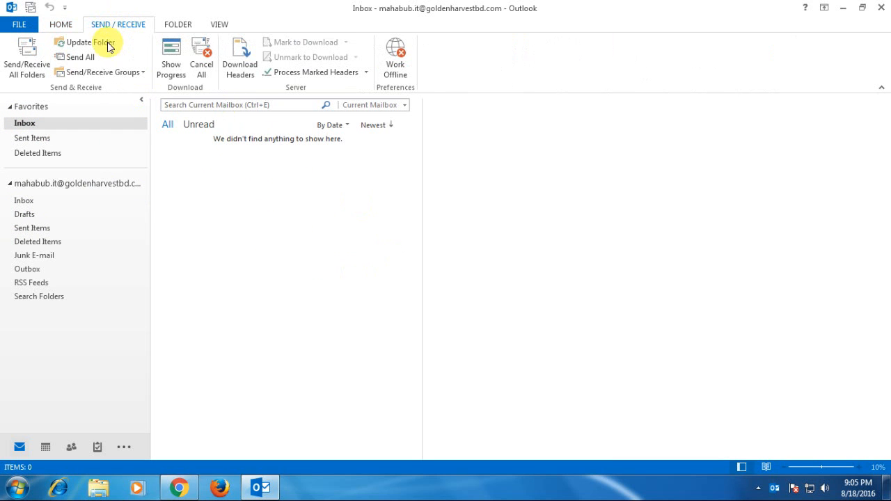
pyautogui.click(88, 43)
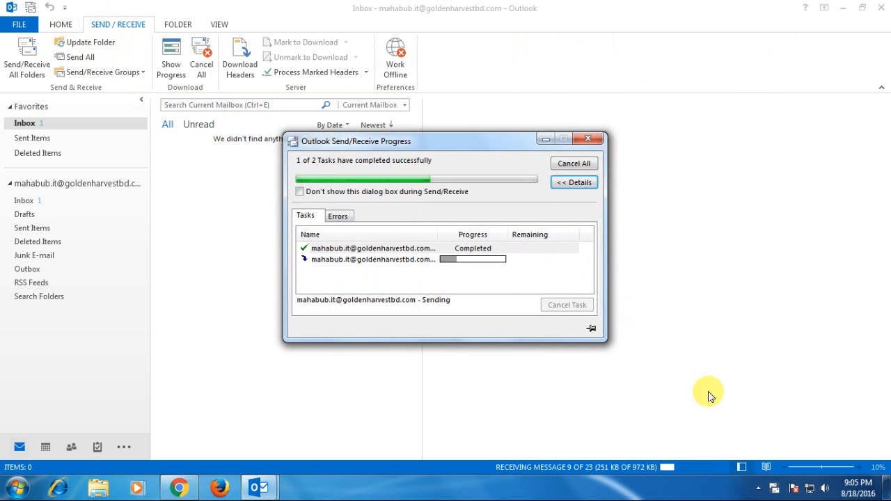
pyautogui.click(204, 182)
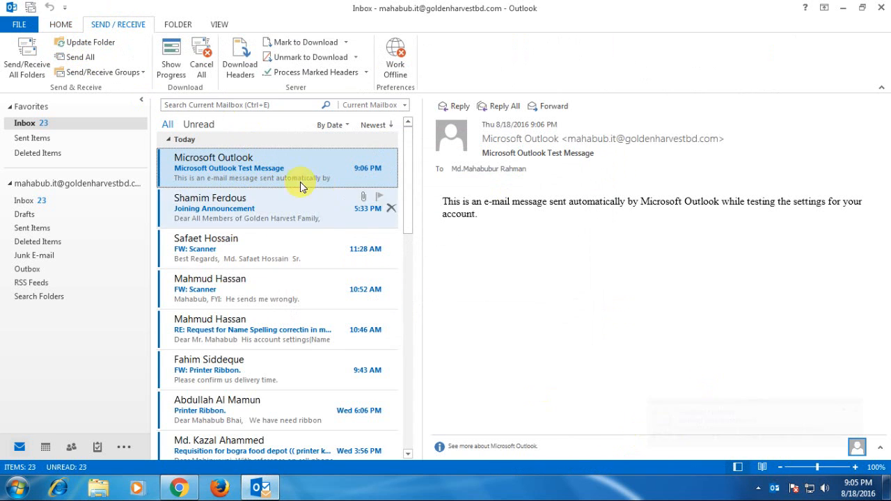
# Step: Scroll through the downloaded messages, then minimize Outlook to the desktop
pyautogui.scroll(-3, 270, 183)
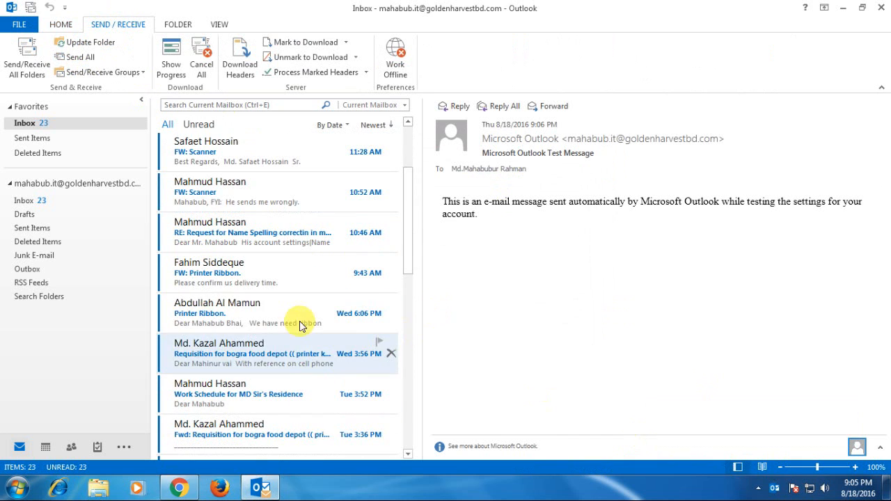
pyautogui.scroll(-4, 299, 324)
pyautogui.scroll(-1, 485, 451)
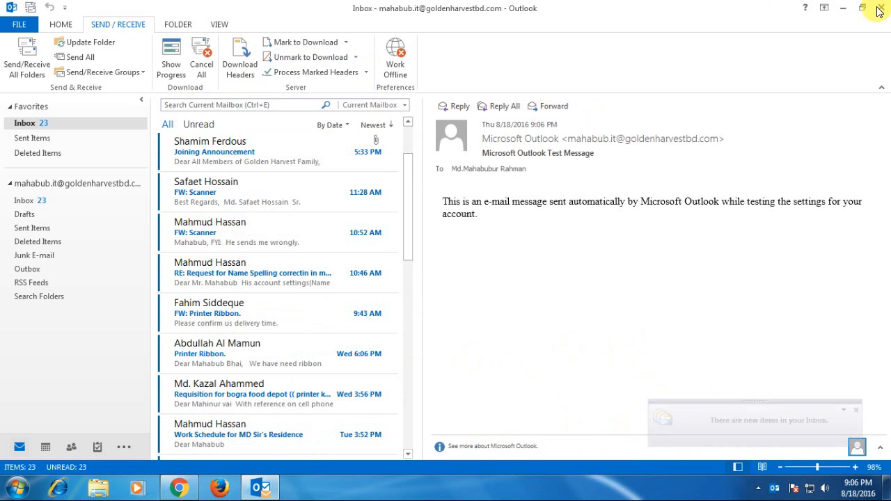
pyautogui.click(850, 7)
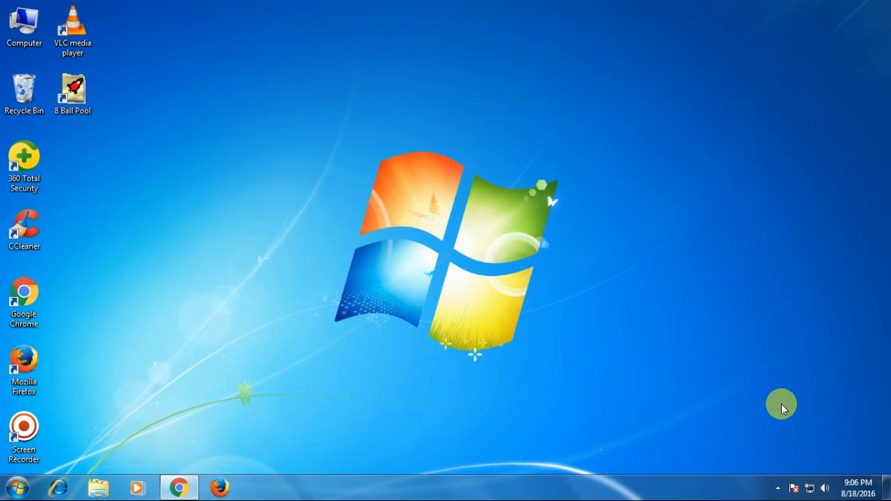